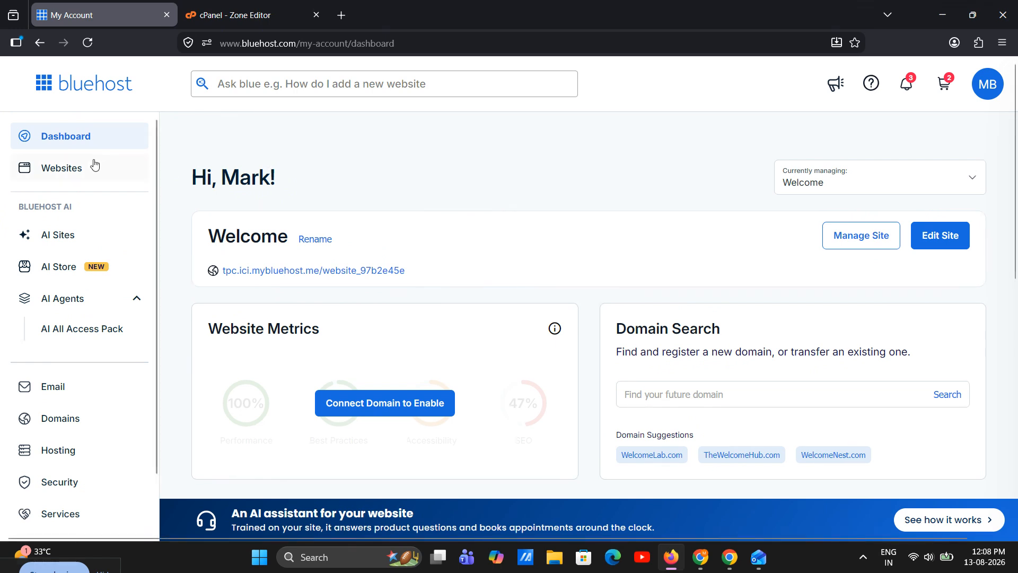
Open cPanel for the hosting plan from the Bluehost account and go to its Zone Editor
{"action": "left_click", "coordinate": [66, 459]}
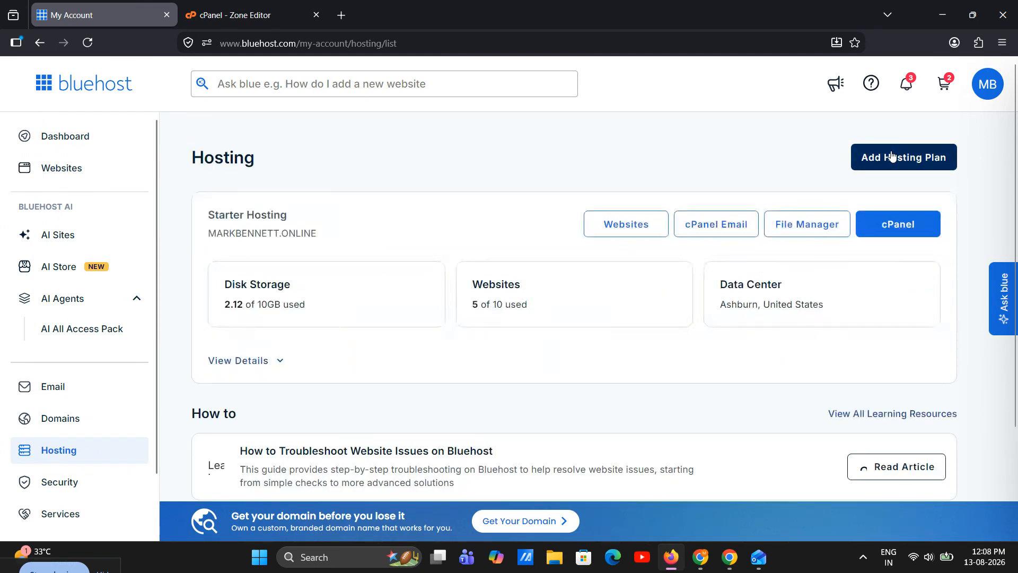
{"action": "left_click", "coordinate": [891, 223]}
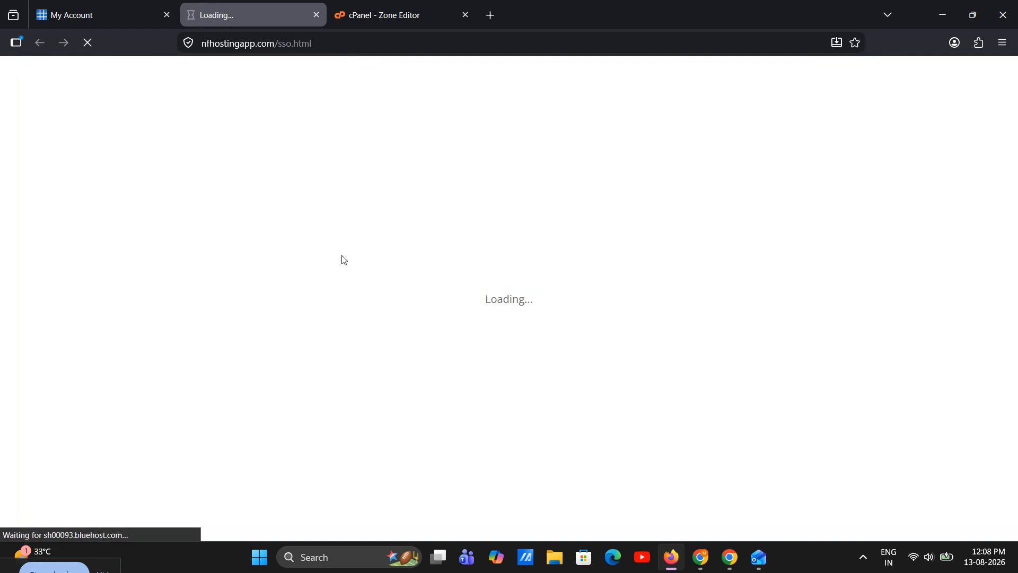
{"action": "scroll", "coordinate": [329, 234], "scroll_direction": "down", "scroll_amount": 5}
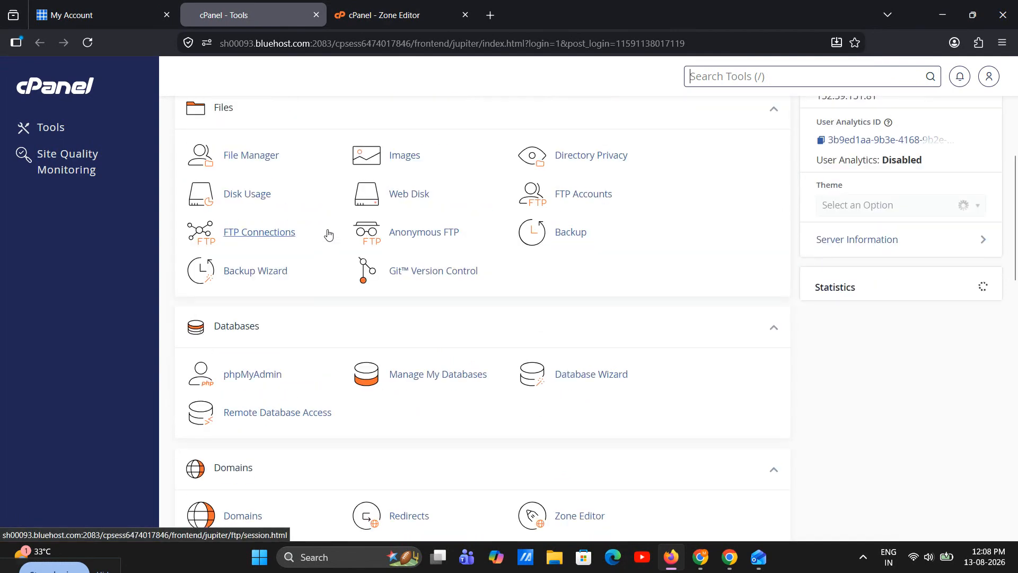
{"action": "scroll", "coordinate": [329, 234], "scroll_direction": "down", "scroll_amount": 5}
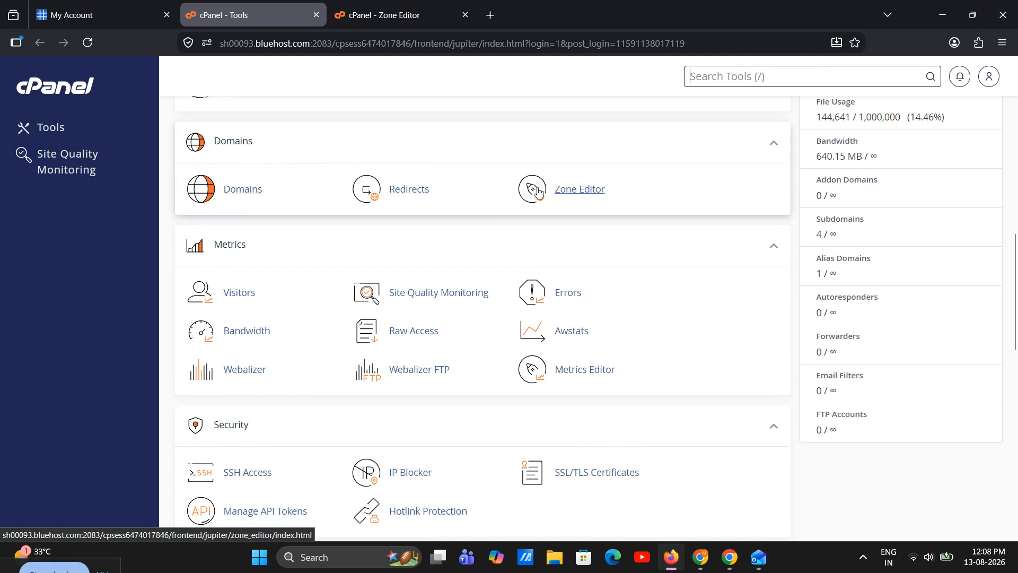
{"action": "left_click", "coordinate": [573, 185]}
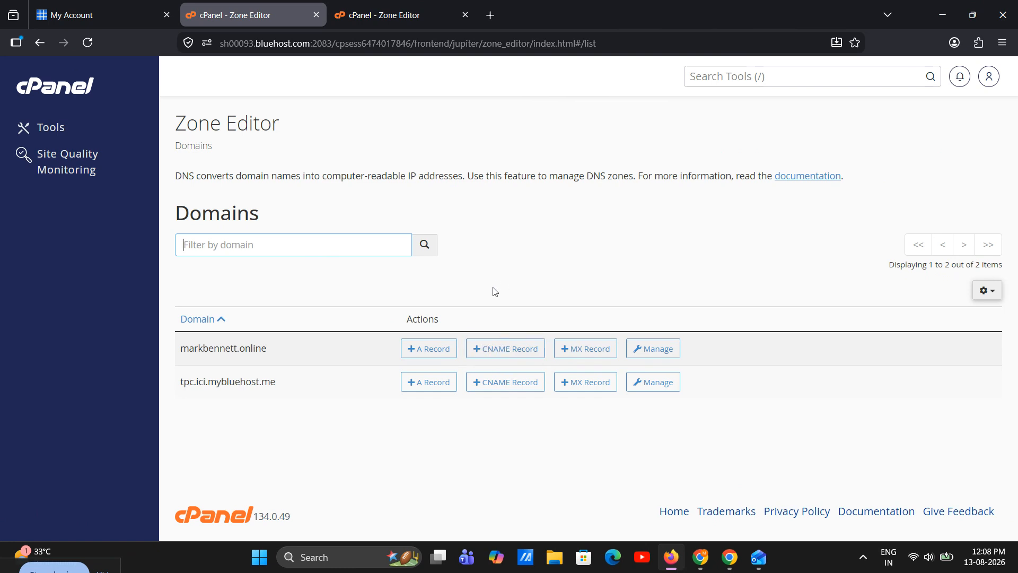
Open the DNS zone records of the .online domain for managing and look through the record list
{"action": "left_click", "coordinate": [257, 360]}
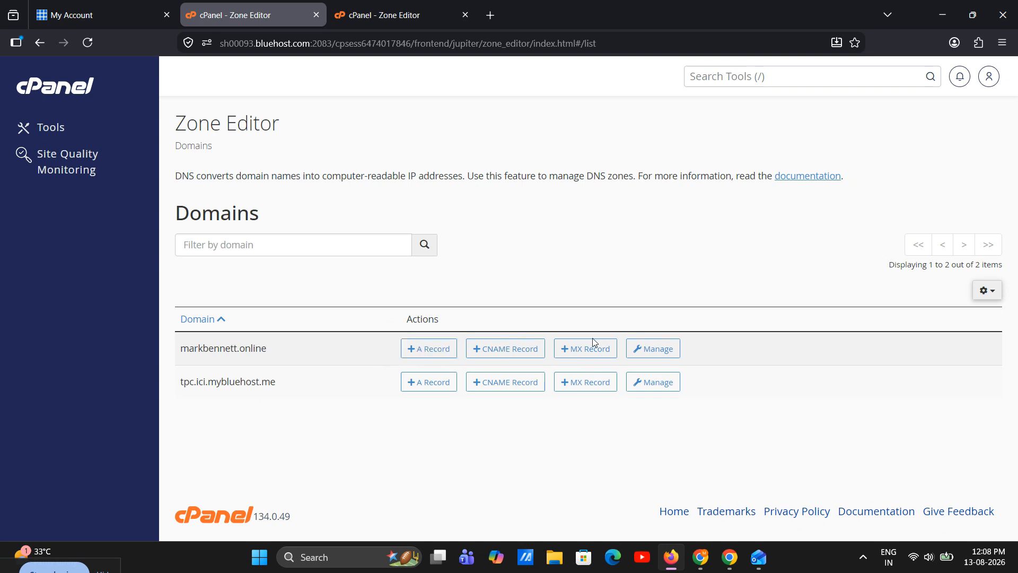
{"action": "left_click", "coordinate": [655, 349]}
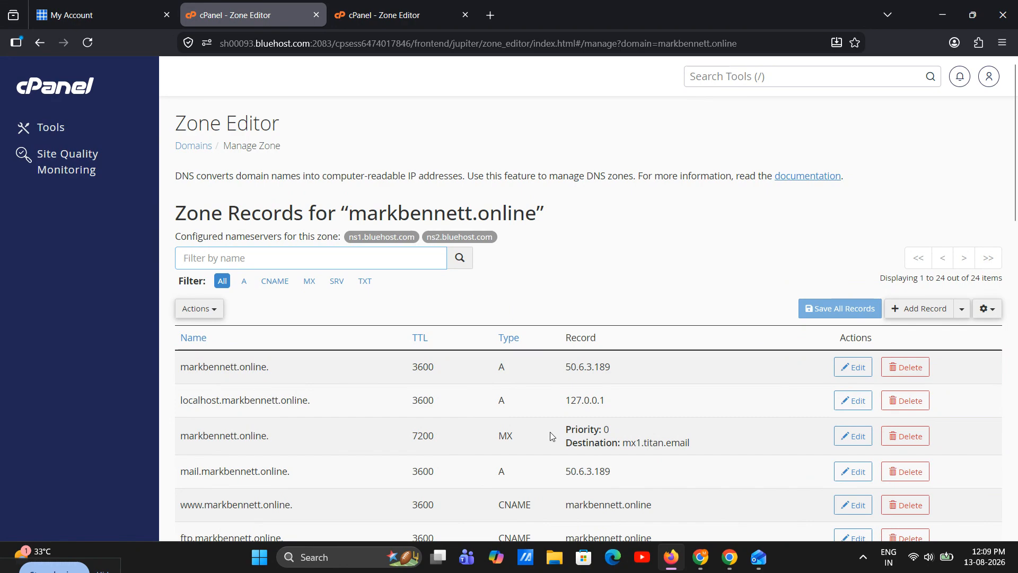
{"action": "scroll", "coordinate": [550, 432], "scroll_direction": "down", "scroll_amount": 8}
{"action": "scroll", "coordinate": [550, 428], "scroll_direction": "up", "scroll_amount": 8}
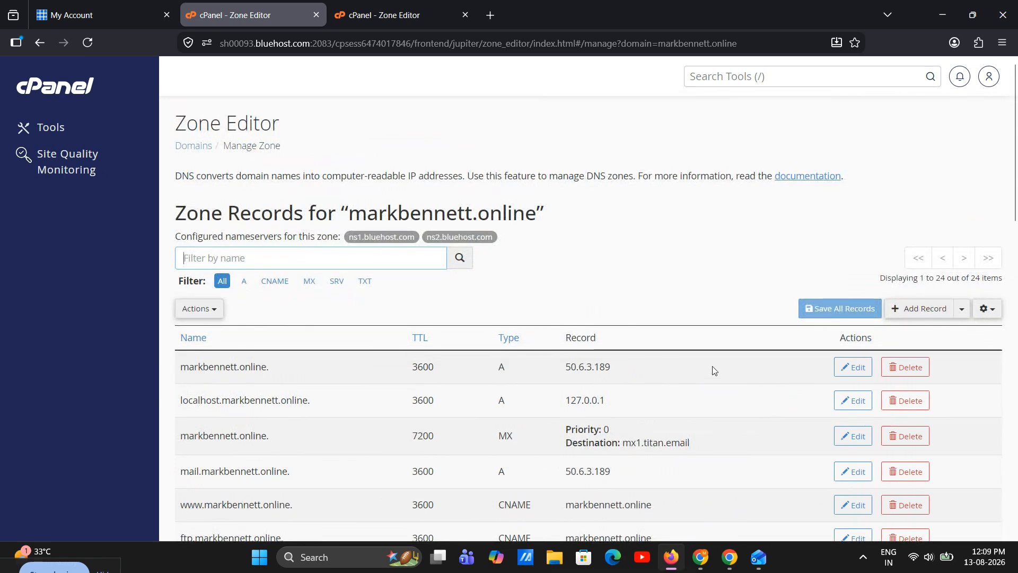
Start a new zone record of type A and name it demo
{"action": "left_click", "coordinate": [918, 310]}
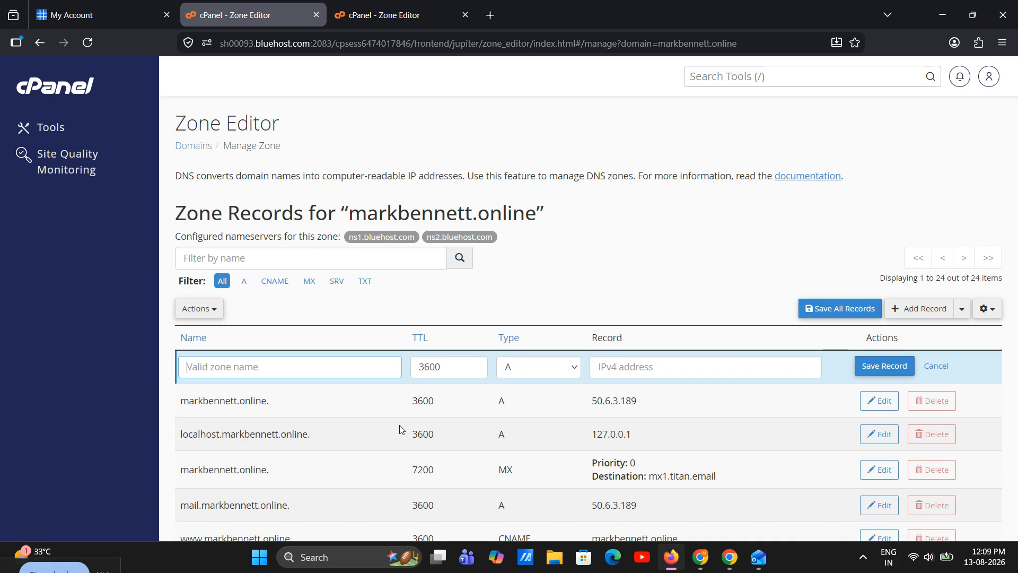
{"action": "left_click", "coordinate": [550, 363]}
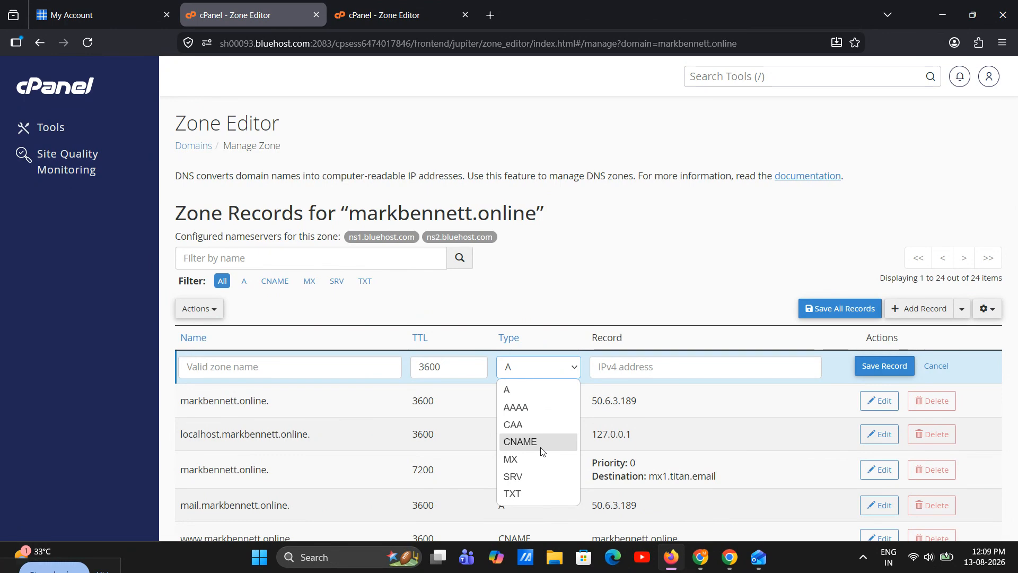
{"action": "left_click", "coordinate": [523, 391]}
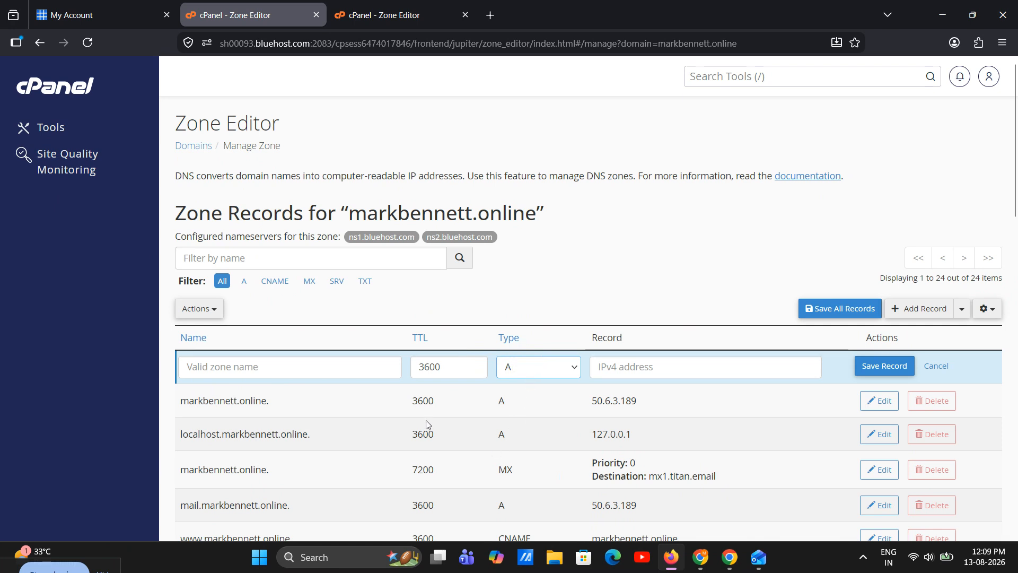
{"action": "left_click", "coordinate": [342, 369]}
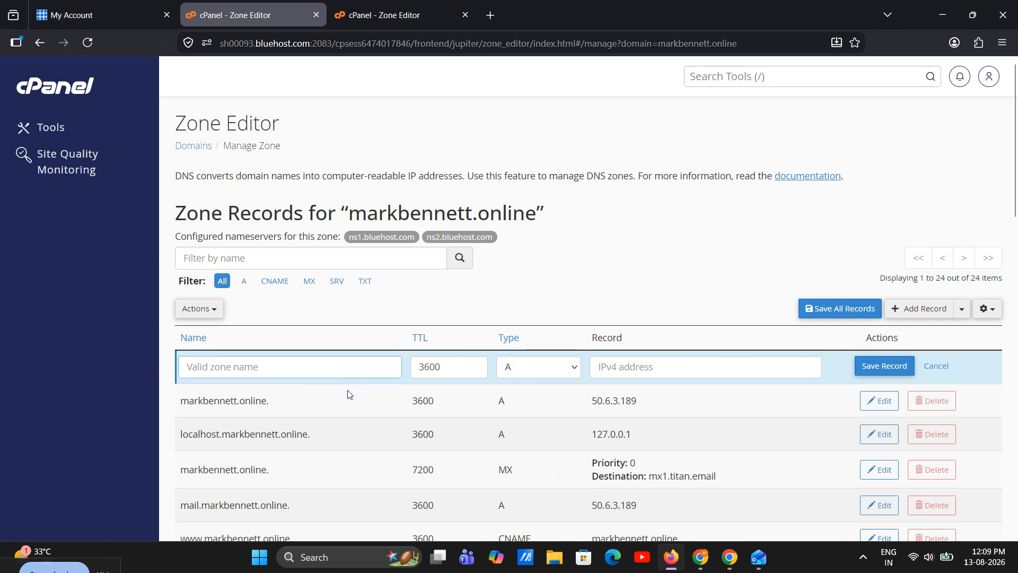
{"action": "type", "text": "192.0.2.1"}
{"action": "left_click_drag", "start_coordinate": [323, 368], "coordinate": [166, 386]}
{"action": "key", "text": "ctrl+c"}
{"action": "key", "text": "BackSpace"}
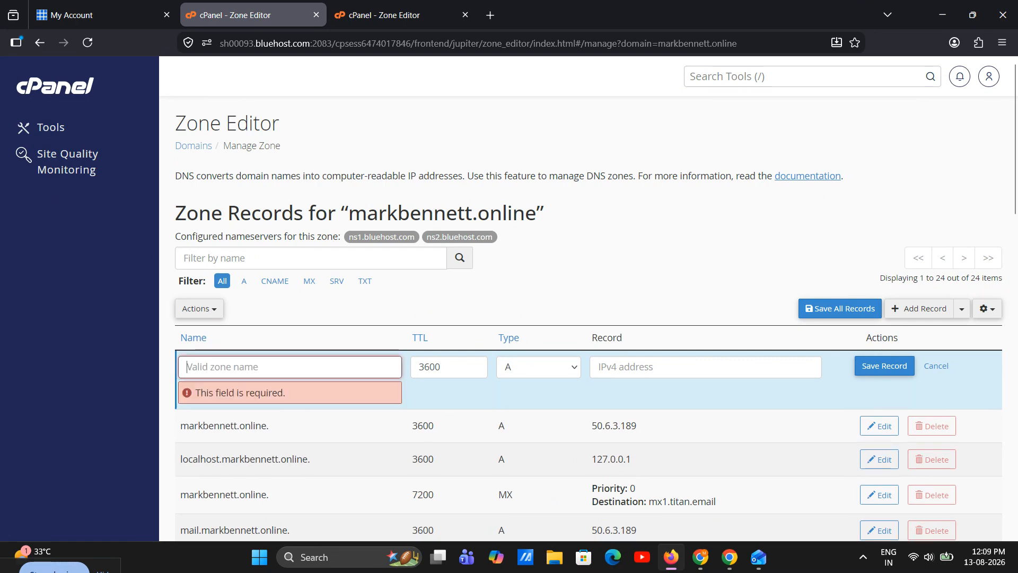
{"action": "type", "text": "demo"}
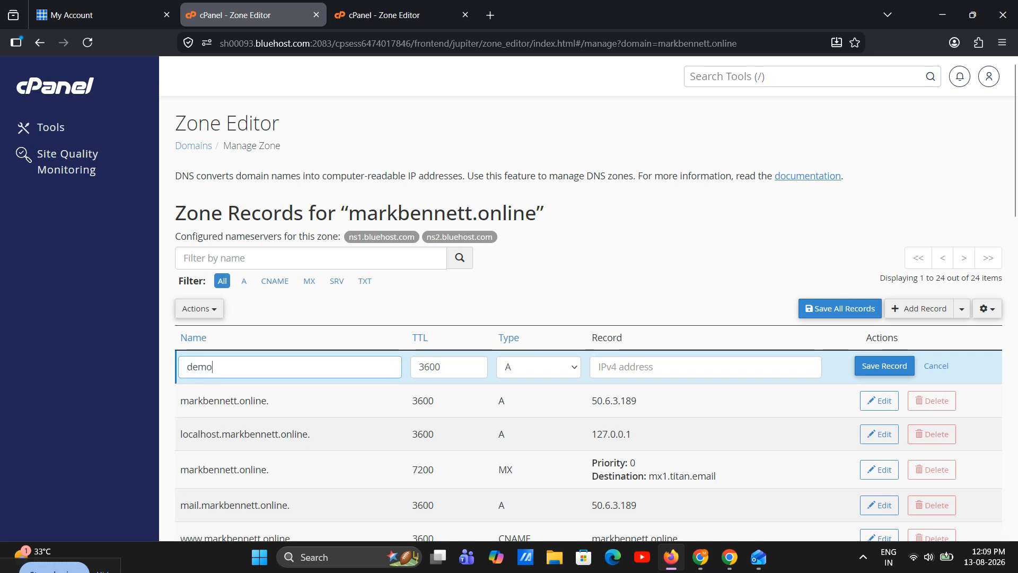
Set the demo record's IPv4 address to 192.0.2.1 and try to save the record
{"action": "left_click", "coordinate": [605, 367]}
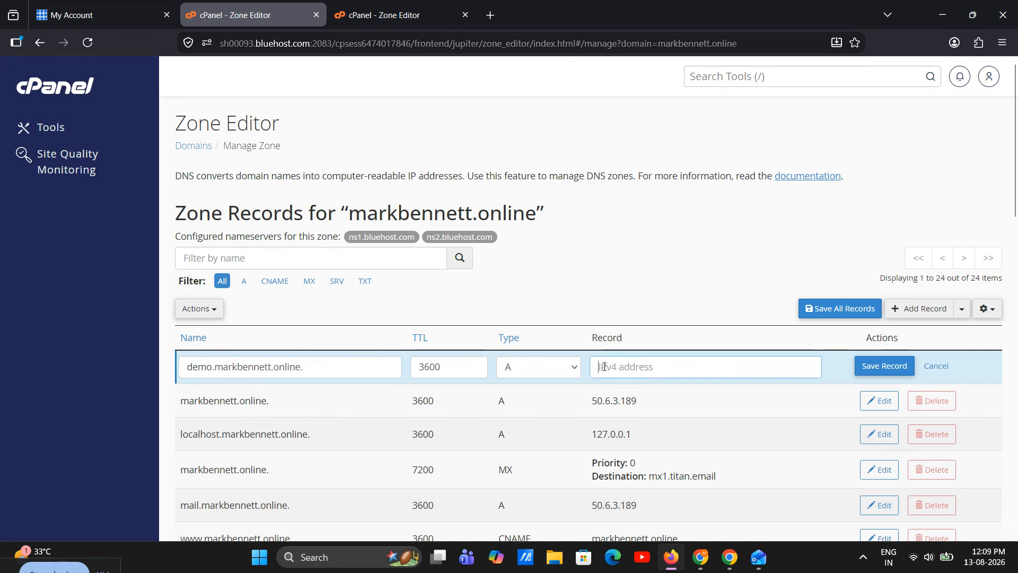
{"action": "key", "text": "ctrl+v"}
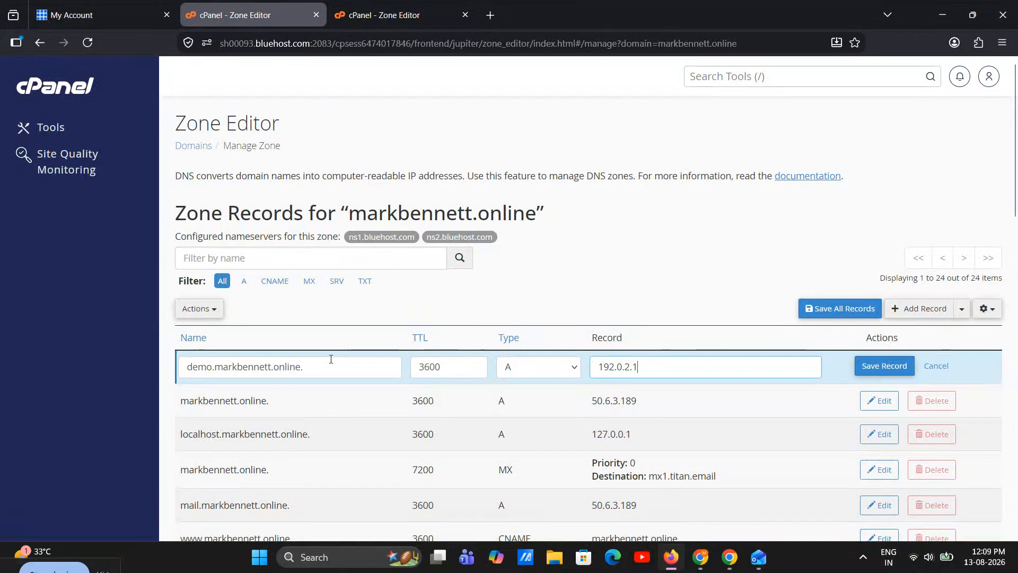
{"action": "key", "text": "ctrl+a"}
{"action": "key", "text": "ctrl+c"}
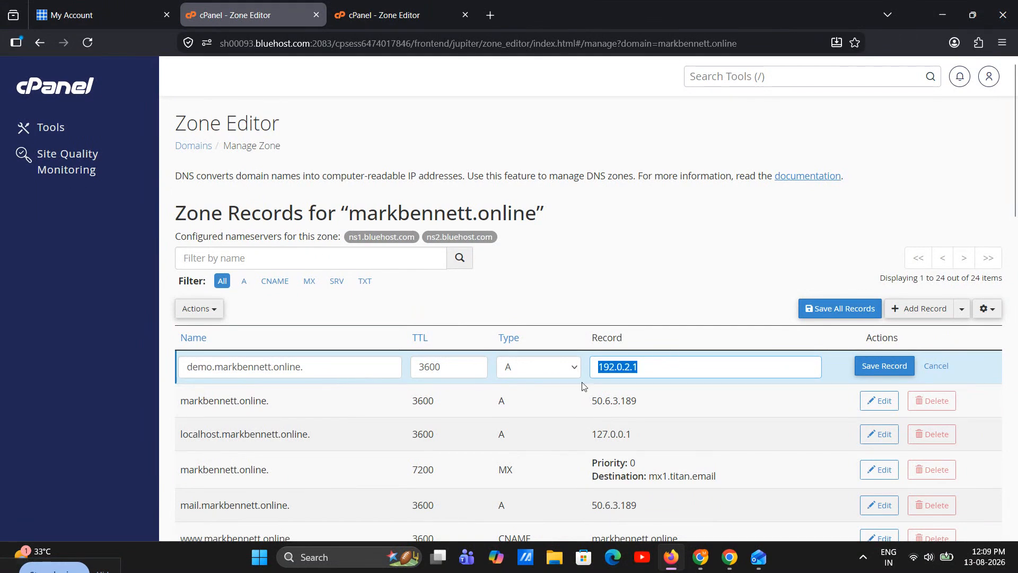
{"action": "key", "text": "BackSpace"}
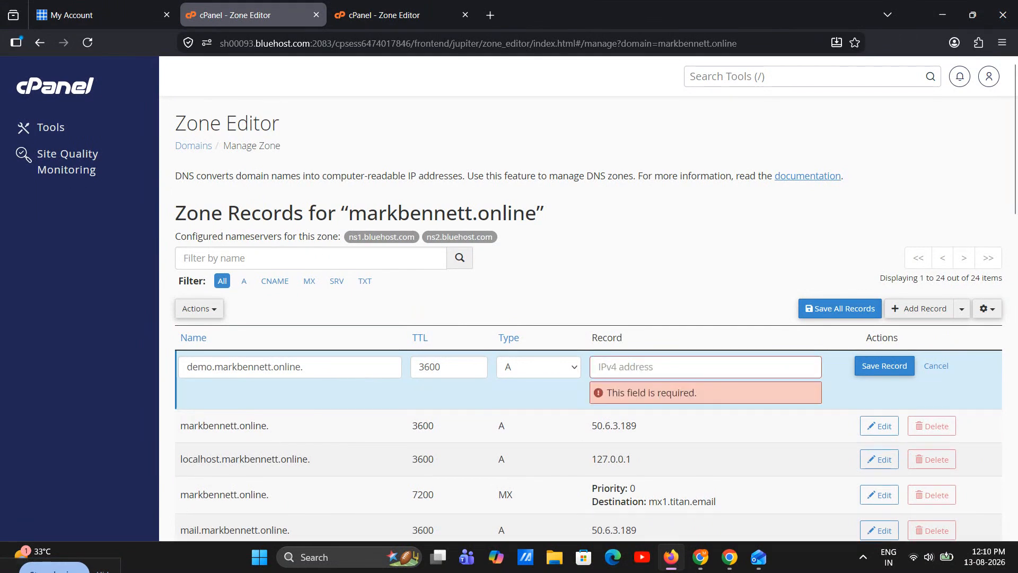
{"action": "key", "text": "ctrl+v"}
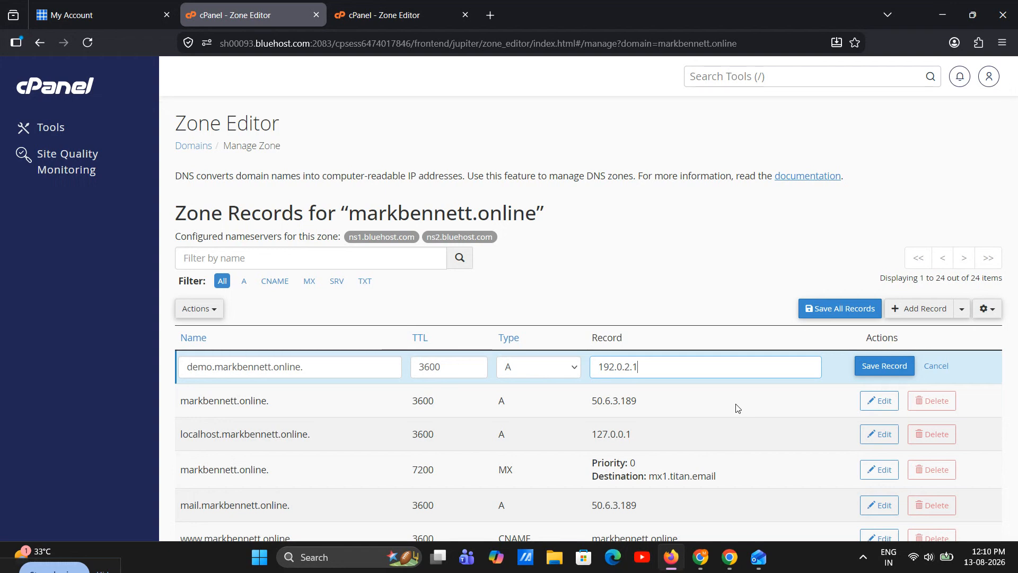
{"action": "left_click_drag", "start_coordinate": [456, 366], "coordinate": [411, 365]}
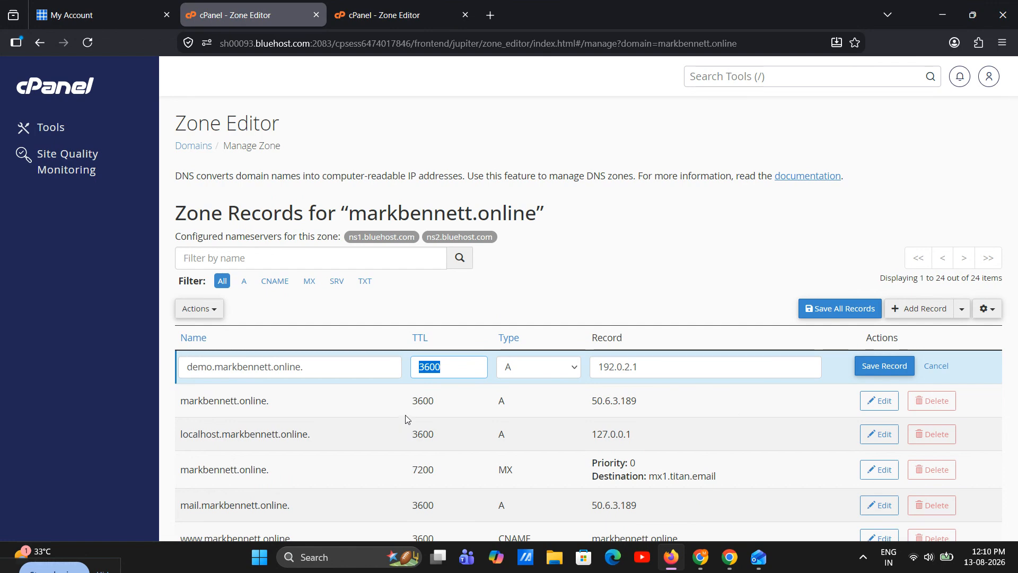
{"action": "left_click", "coordinate": [475, 367]}
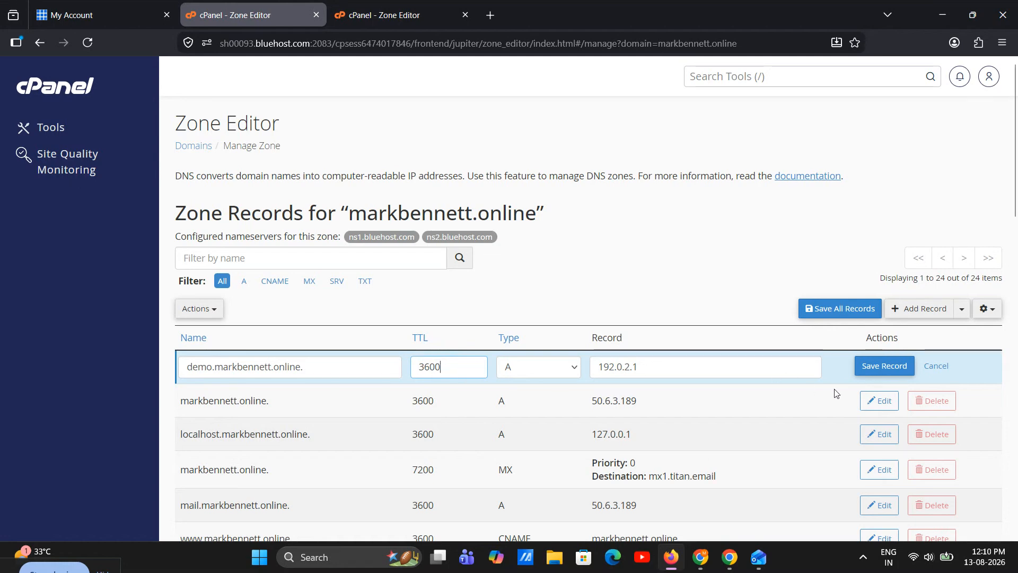
{"action": "left_click", "coordinate": [890, 371]}
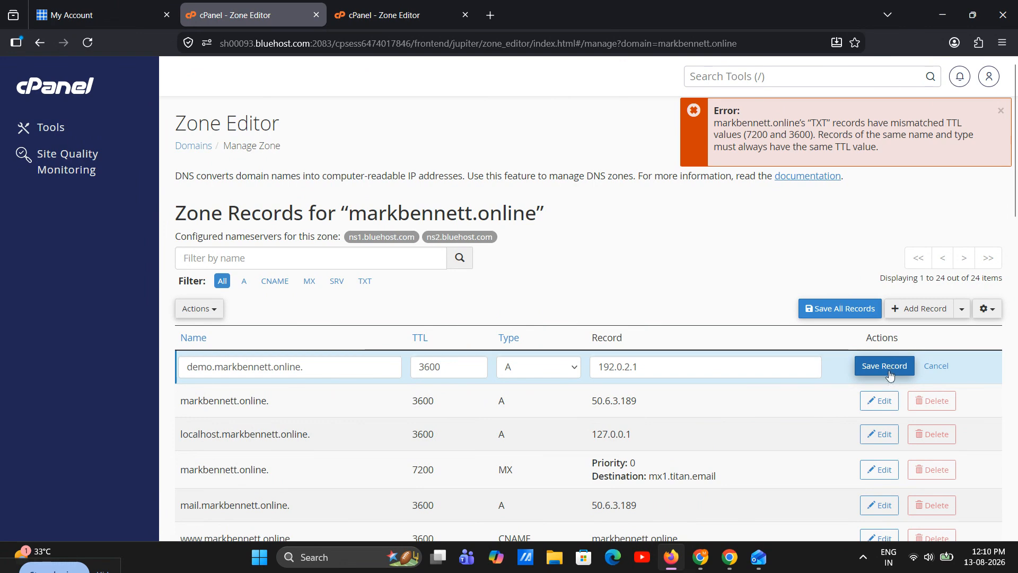
Try to save the demo record with its type changed to TXT
{"action": "left_click", "coordinate": [536, 370]}
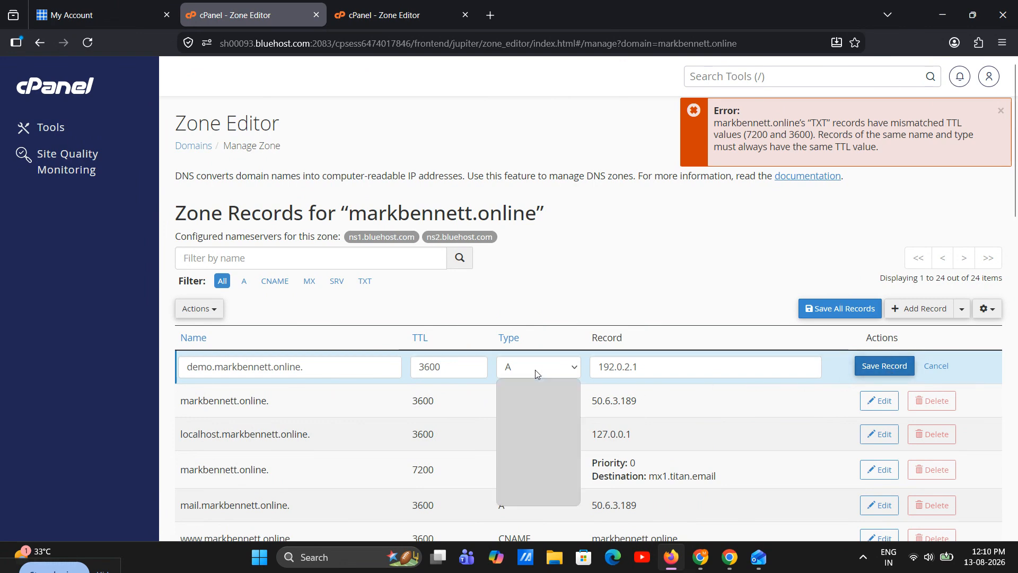
{"action": "left_click", "coordinate": [537, 494]}
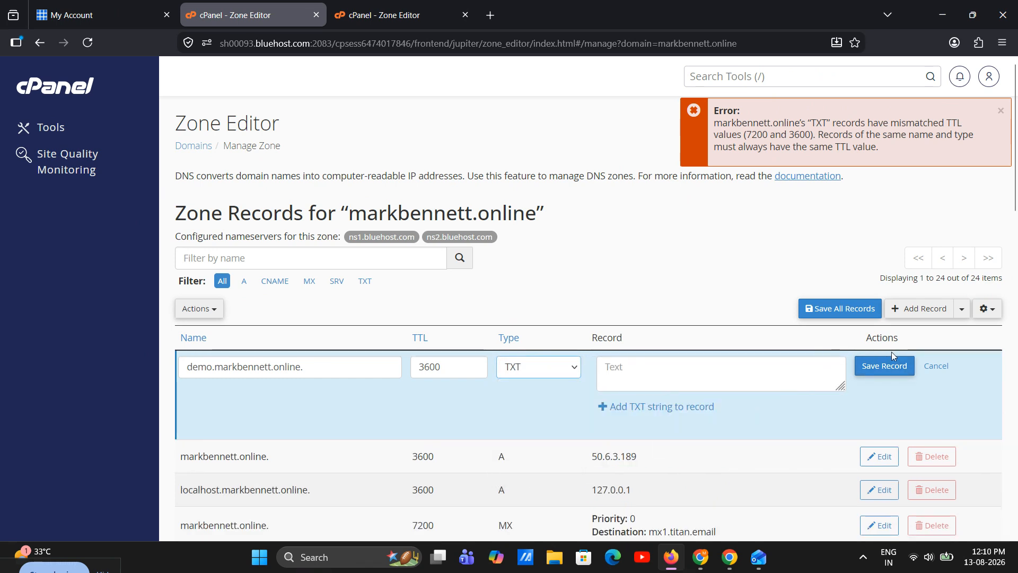
{"action": "left_click", "coordinate": [883, 365]}
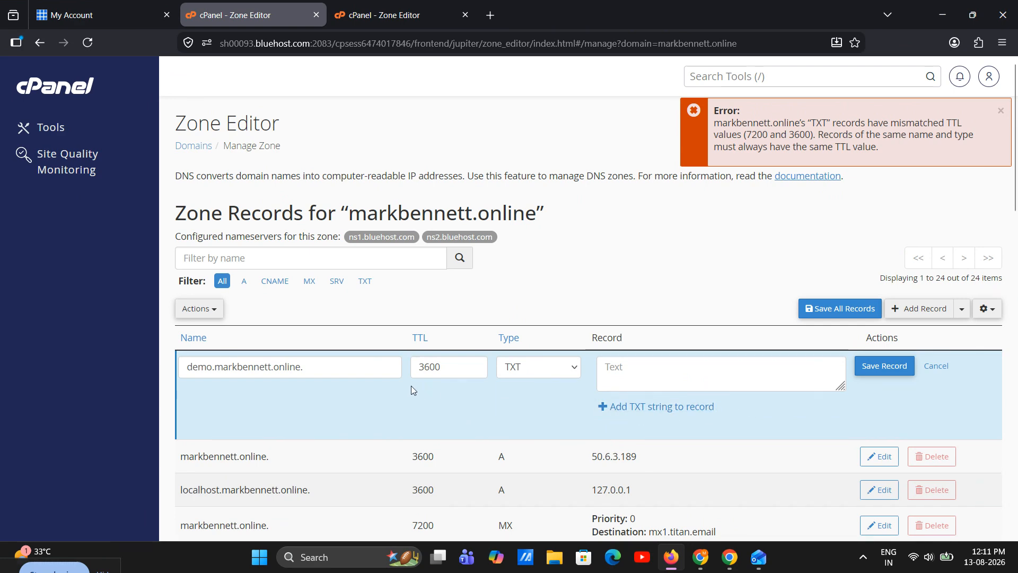
Dismiss the error message and set the demo record's type back to A
{"action": "left_click", "coordinate": [1001, 114]}
{"action": "scroll", "coordinate": [742, 280], "scroll_direction": "down", "scroll_amount": 3}
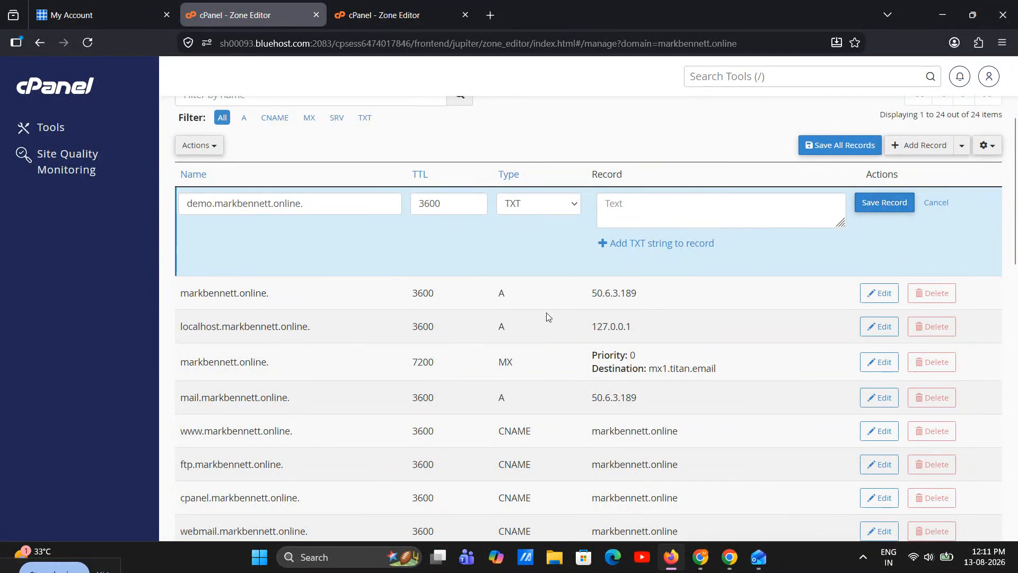
{"action": "left_click", "coordinate": [530, 211]}
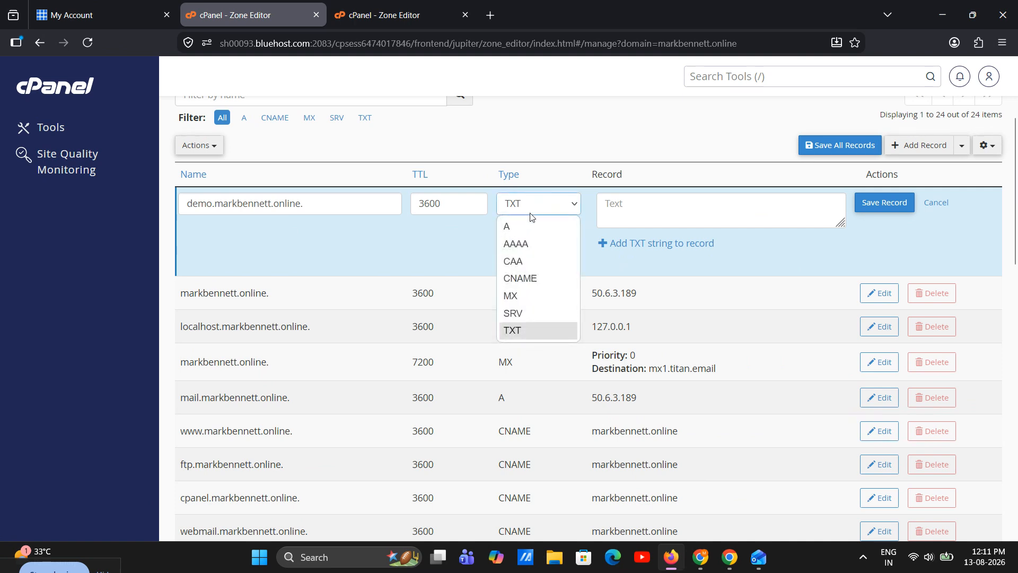
{"action": "left_click", "coordinate": [532, 227]}
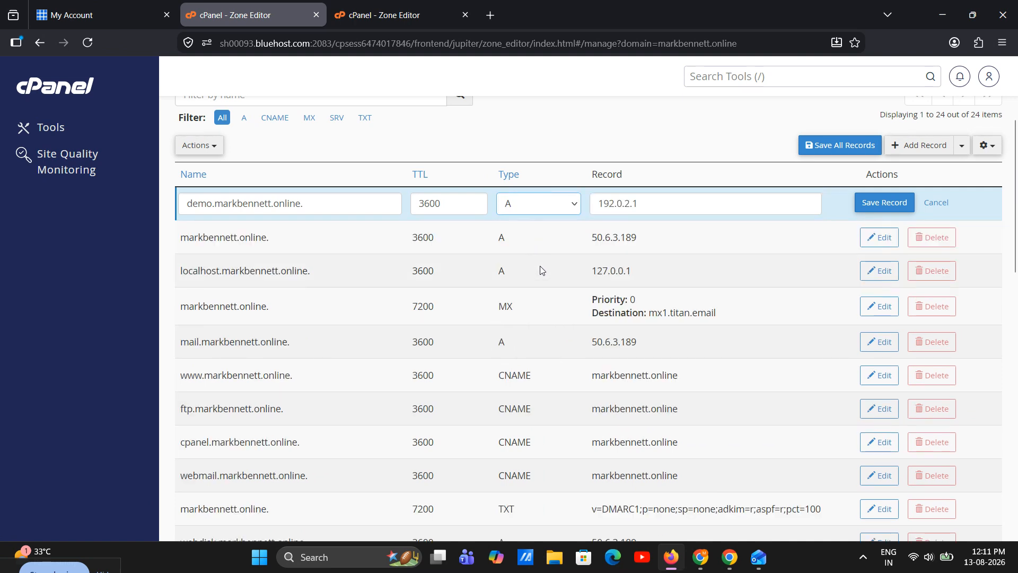